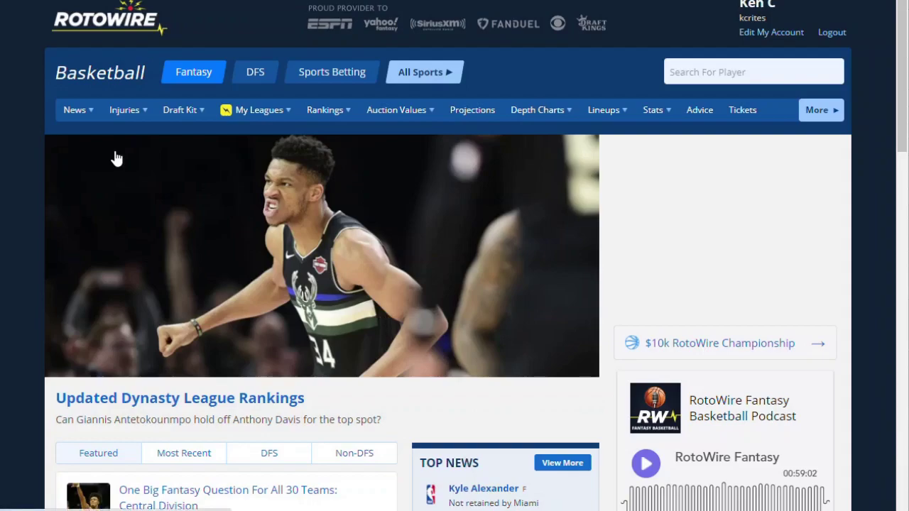
Go to Auction Values from the Draft Kit menu
{"action": "mouse_move", "coordinate": [190, 116]}
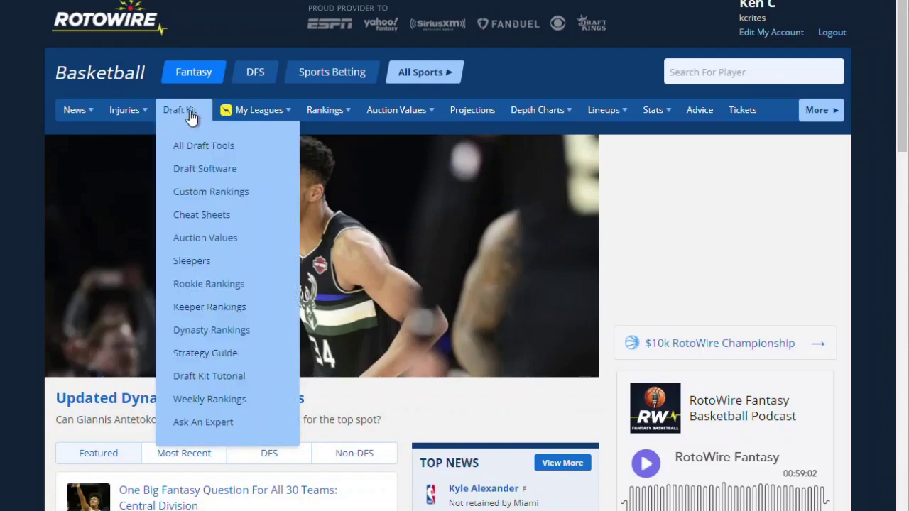
{"action": "left_click", "coordinate": [262, 241]}
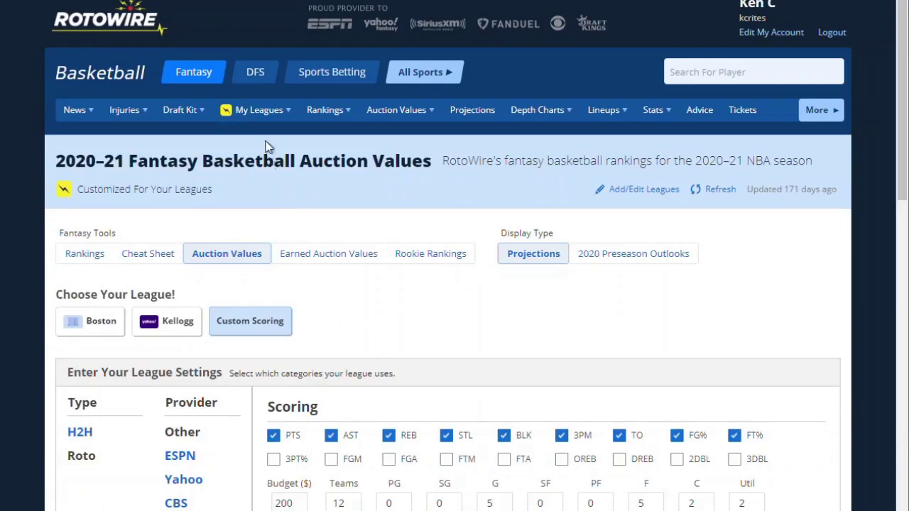
{"action": "mouse_move", "coordinate": [267, 120]}
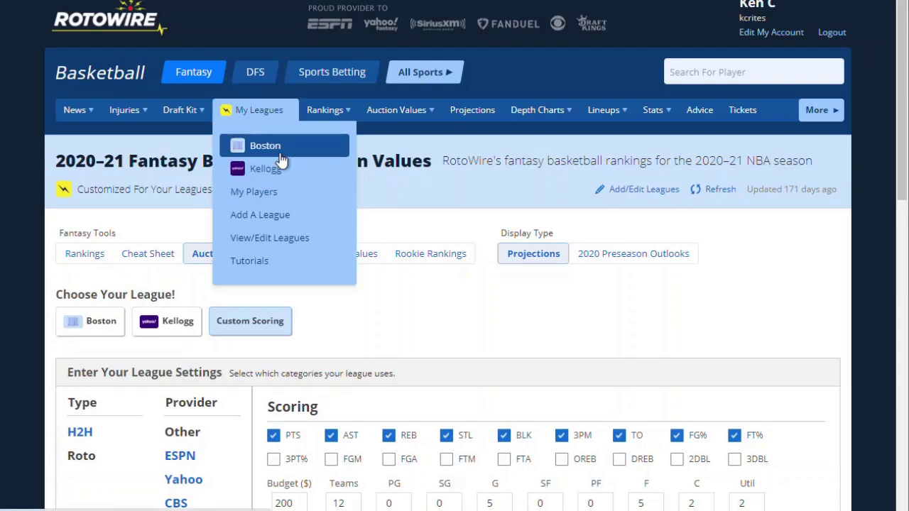
{"action": "left_click", "coordinate": [163, 324]}
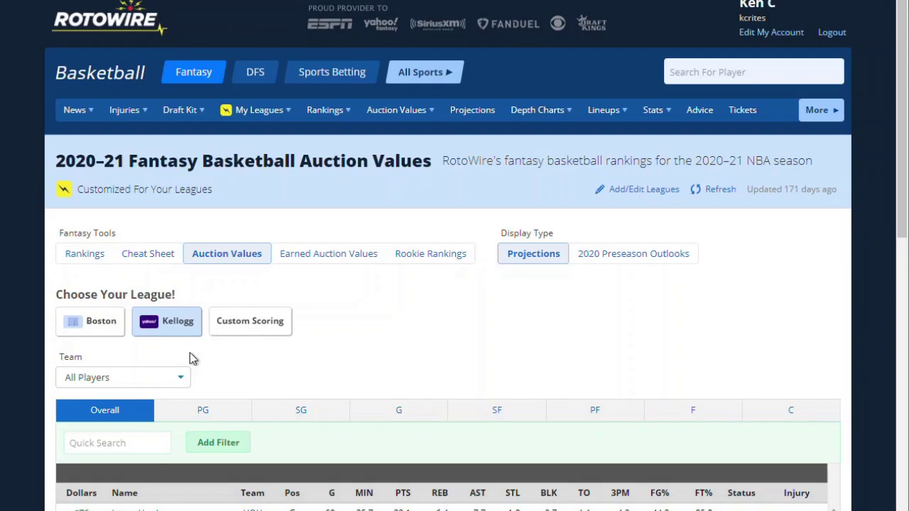
{"action": "left_click", "coordinate": [258, 332]}
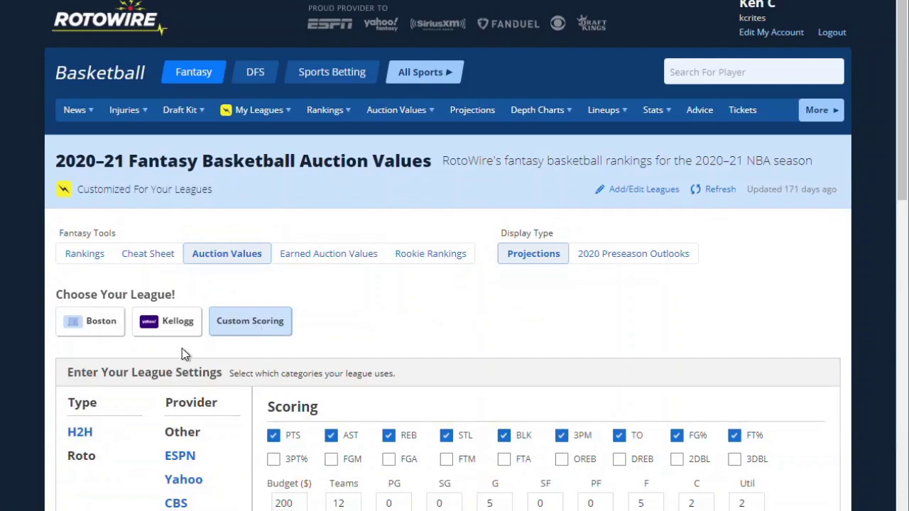
Set the league type to Roto and the provider to CBS
{"action": "left_click", "coordinate": [90, 435]}
{"action": "left_click", "coordinate": [80, 460]}
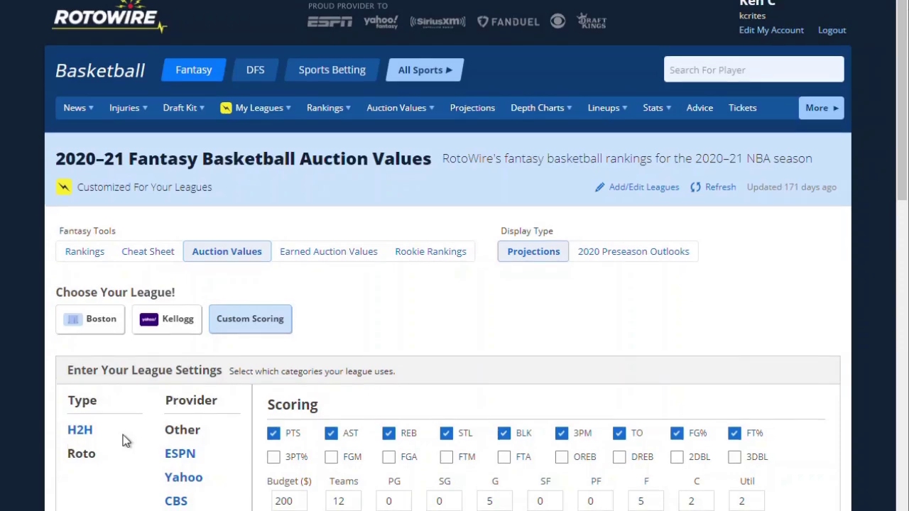
{"action": "scroll", "coordinate": [133, 379], "scroll_direction": "down", "scroll_amount": 2}
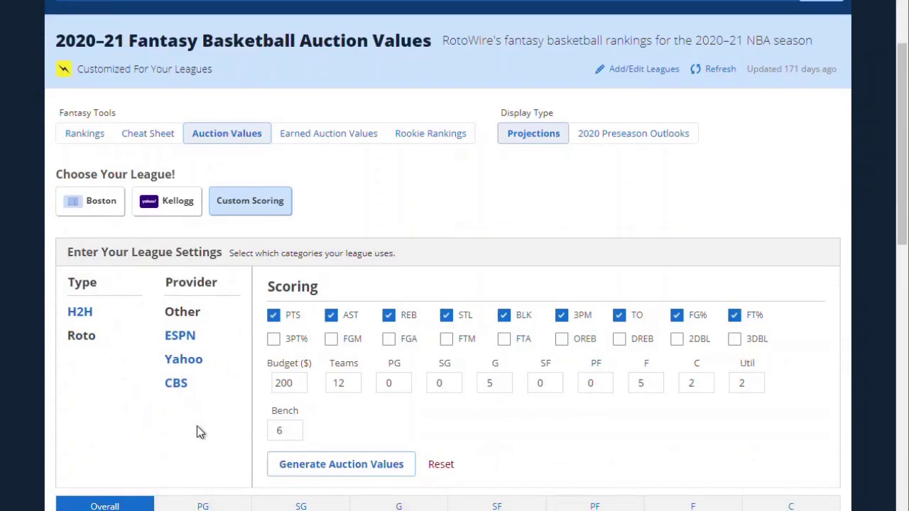
{"action": "left_click", "coordinate": [176, 383]}
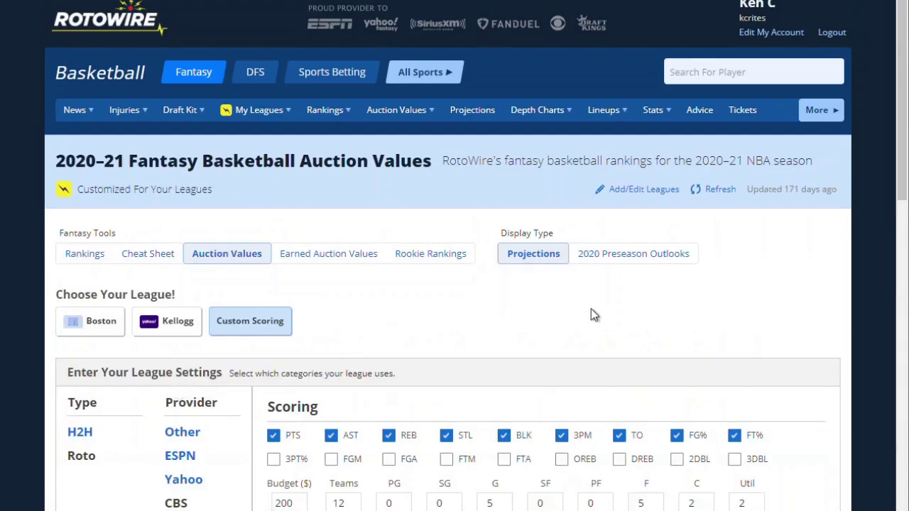
{"action": "scroll", "coordinate": [590, 310], "scroll_direction": "down", "scroll_amount": 2}
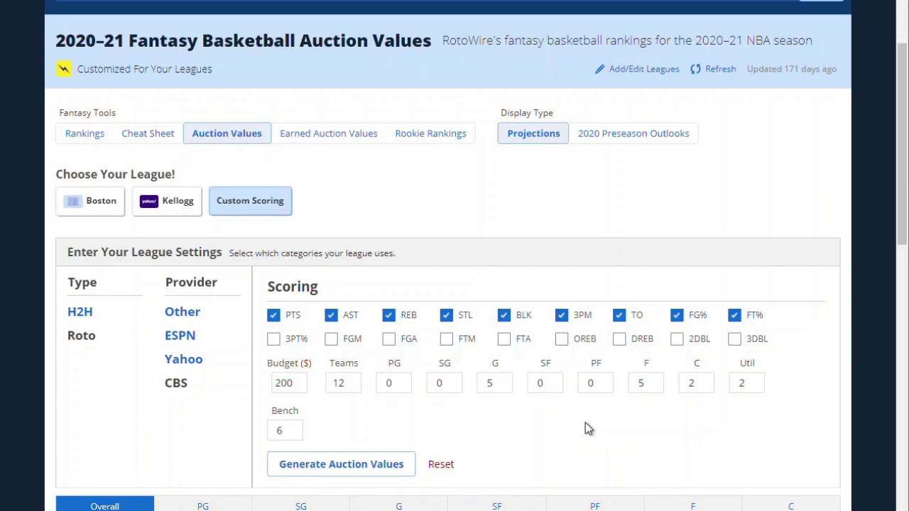
Uncheck the TO category and change the budget from $200 to 160
{"action": "left_click", "coordinate": [619, 317]}
{"action": "left_click_drag", "start_coordinate": [298, 384], "coordinate": [234, 386]}
{"action": "type", "text": "160"}
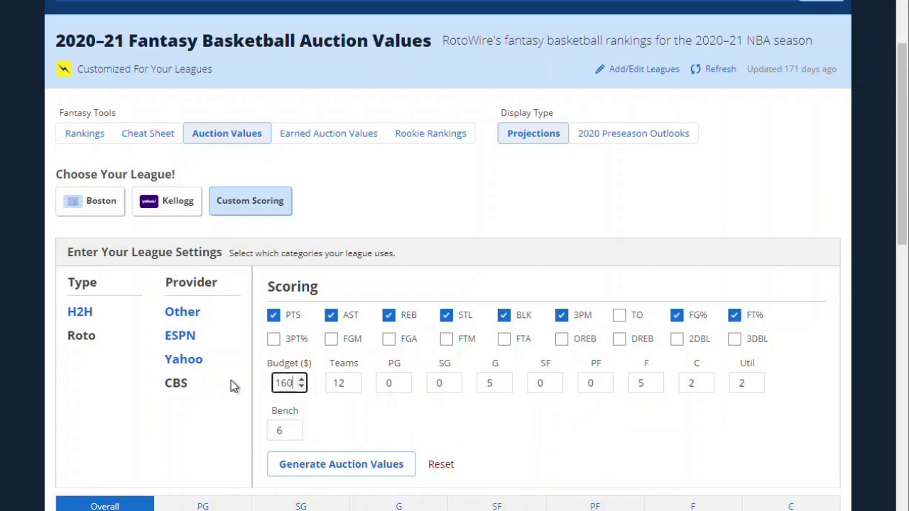
{"action": "key", "text": "Tab"}
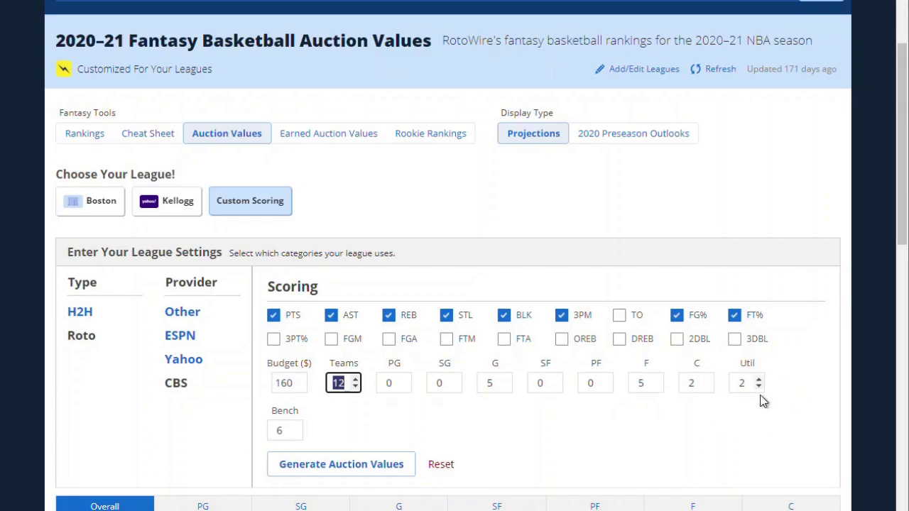
{"action": "scroll", "coordinate": [733, 411], "scroll_direction": "down", "scroll_amount": 3}
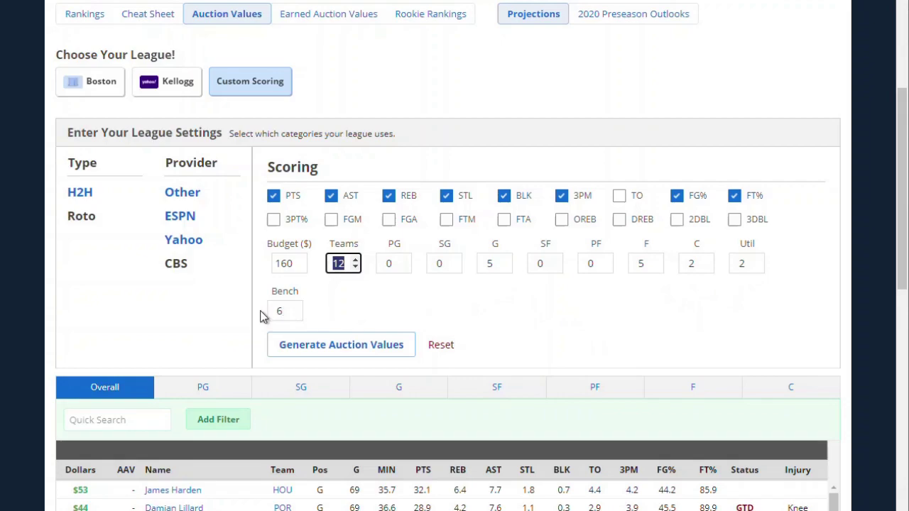
Generate auction values and review the table led by James Harden at $45
{"action": "left_click", "coordinate": [350, 349]}
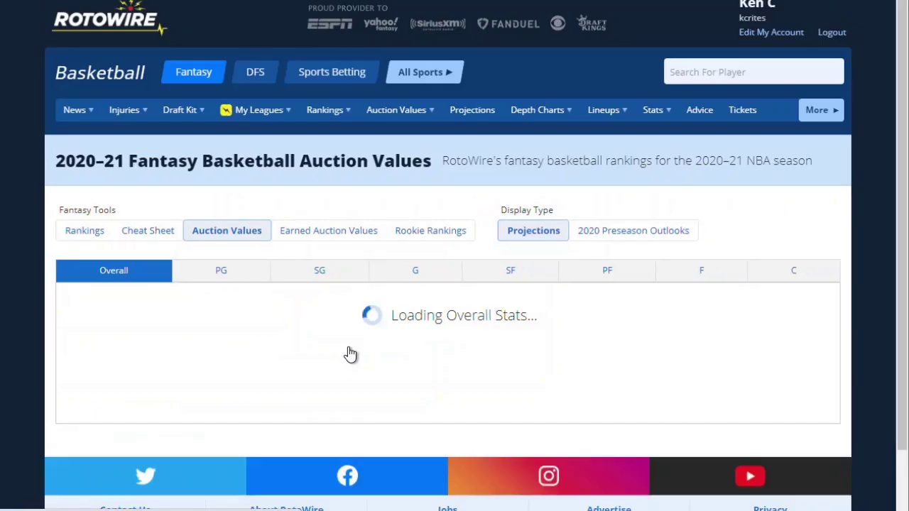
{"action": "scroll", "coordinate": [349, 354], "scroll_direction": "down", "scroll_amount": 9}
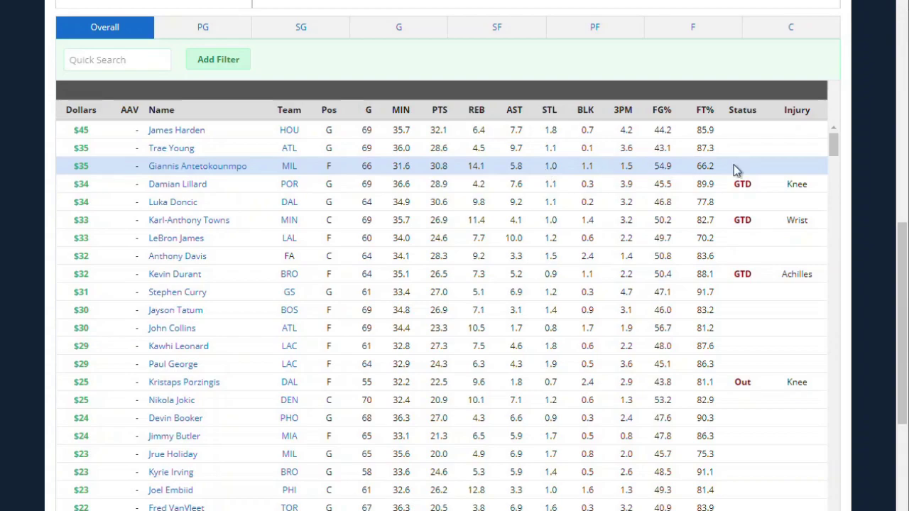
{"action": "left_click_drag", "start_coordinate": [833, 145], "coordinate": [835, 300]}
{"action": "scroll", "coordinate": [860, 291], "scroll_direction": "down", "scroll_amount": 3}
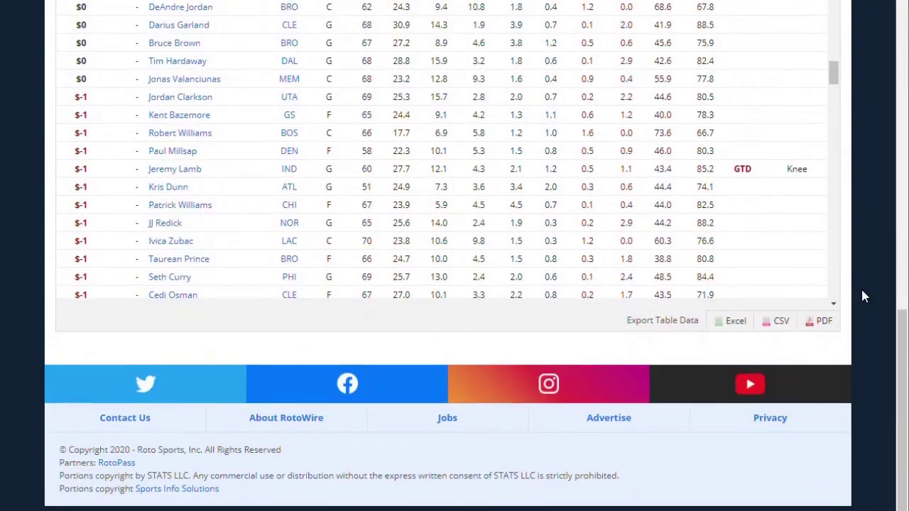
{"action": "scroll", "coordinate": [863, 296], "scroll_direction": "up", "scroll_amount": 2}
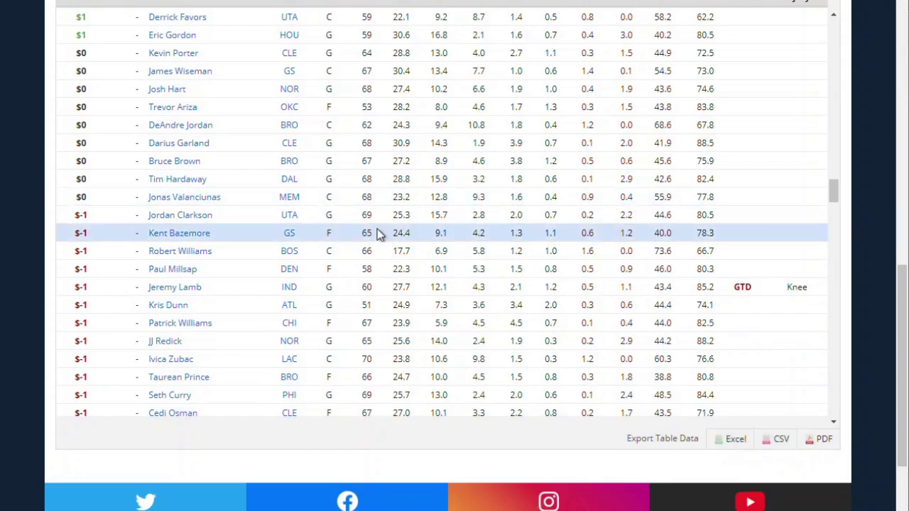
{"action": "scroll", "coordinate": [377, 235], "scroll_direction": "up", "scroll_amount": 15}
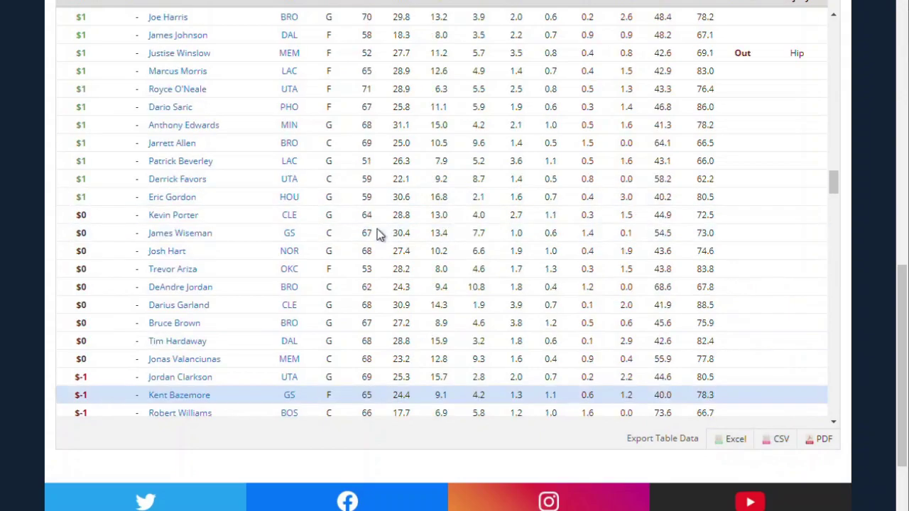
{"action": "scroll", "coordinate": [377, 234], "scroll_direction": "down", "scroll_amount": 2}
{"action": "scroll", "coordinate": [377, 228], "scroll_direction": "down", "scroll_amount": 10}
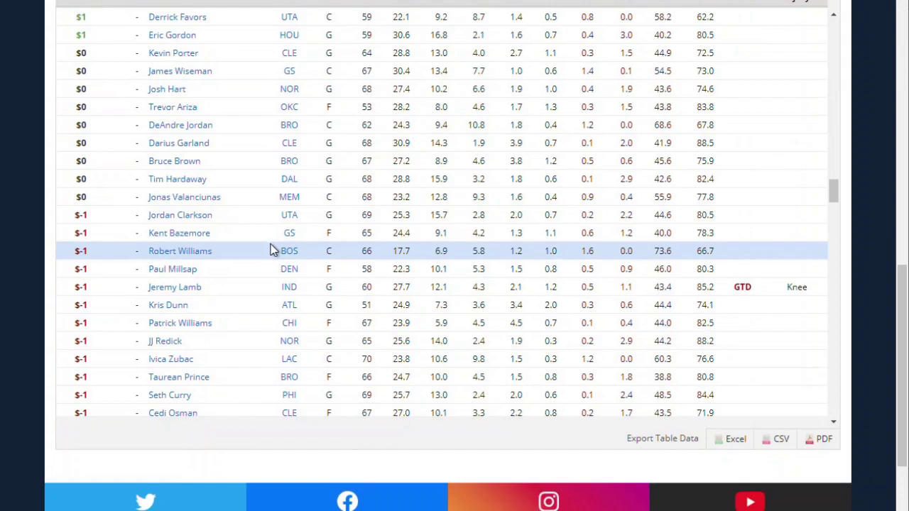
{"action": "scroll", "coordinate": [270, 250], "scroll_direction": "up", "scroll_amount": 8}
{"action": "scroll", "coordinate": [270, 250], "scroll_direction": "up", "scroll_amount": 20}
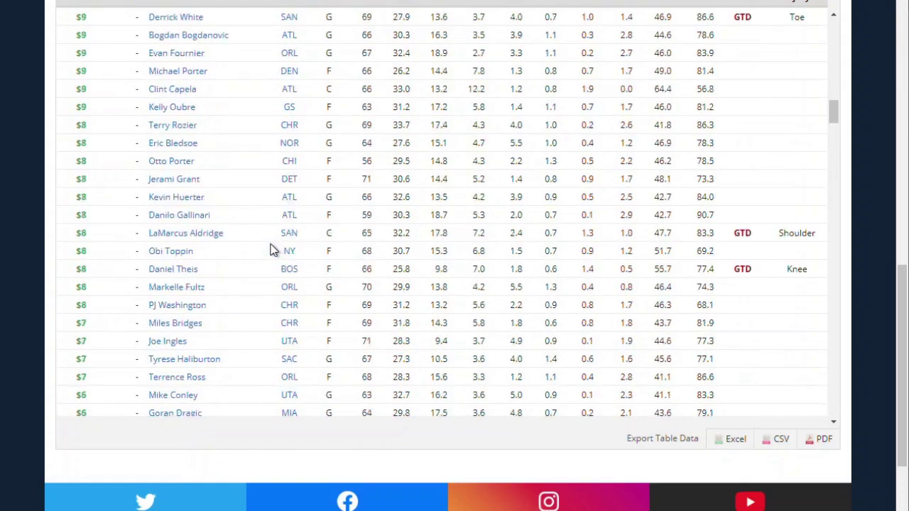
{"action": "scroll", "coordinate": [270, 250], "scroll_direction": "up", "scroll_amount": 6}
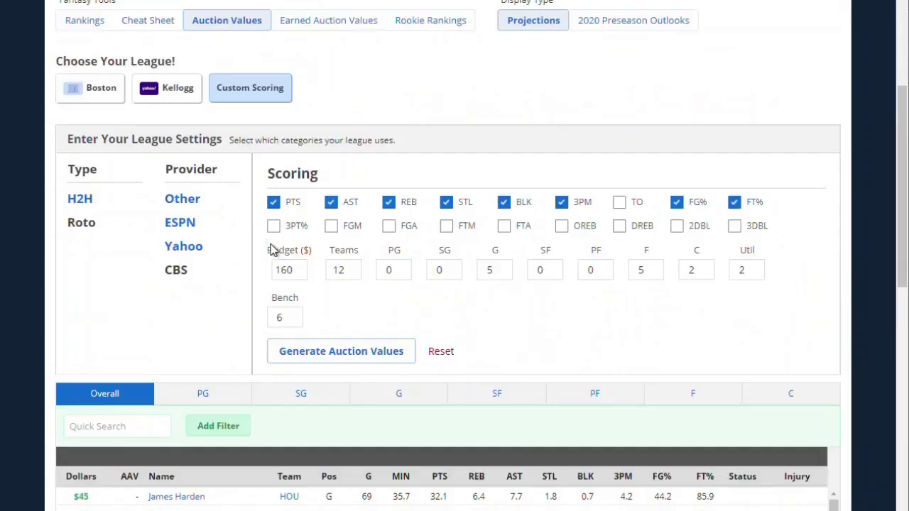
{"action": "scroll", "coordinate": [260, 253], "scroll_direction": "down", "scroll_amount": 3}
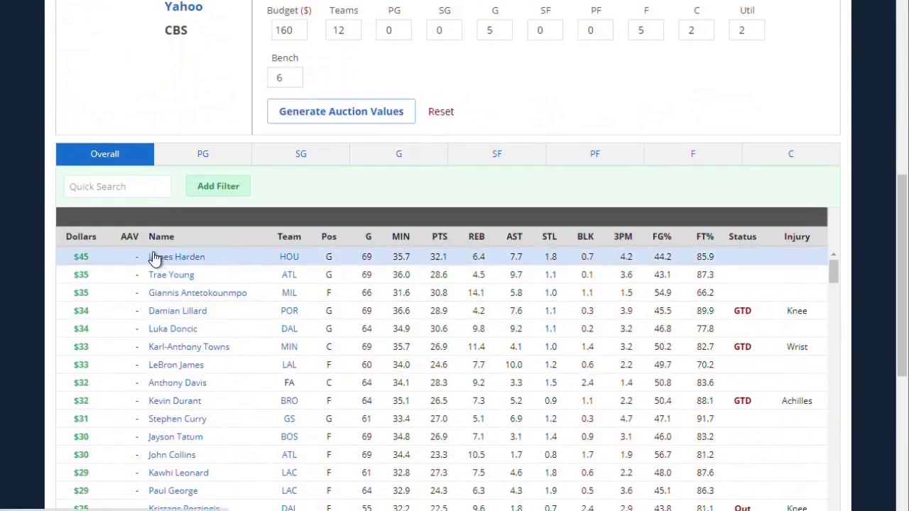
{"action": "scroll", "coordinate": [223, 257], "scroll_direction": "down", "scroll_amount": 8}
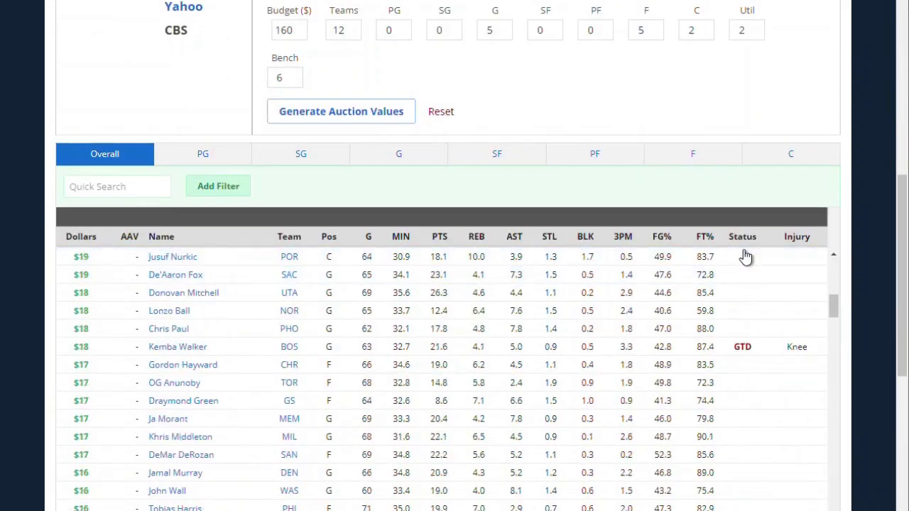
{"action": "scroll", "coordinate": [857, 252], "scroll_direction": "down", "scroll_amount": 5}
{"action": "scroll", "coordinate": [681, 186], "scroll_direction": "down", "scroll_amount": 20}
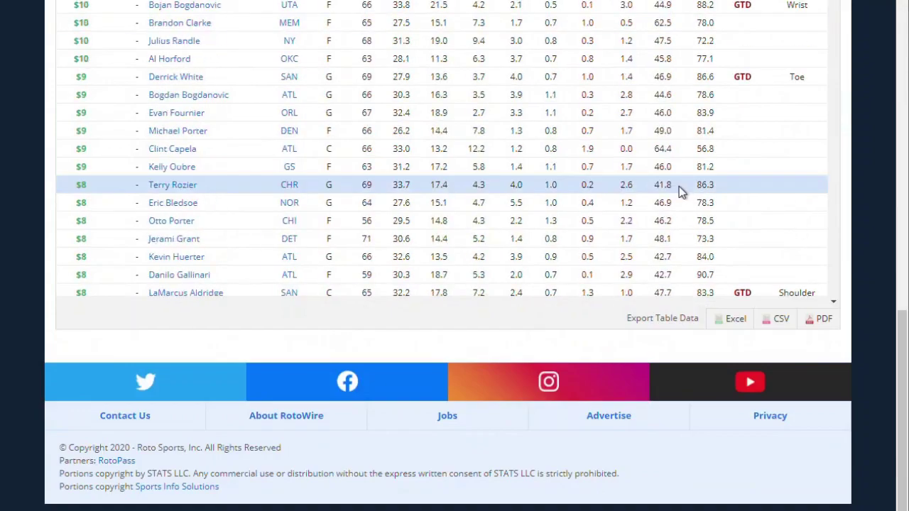
{"action": "scroll", "coordinate": [447, 179], "scroll_direction": "down", "scroll_amount": 10}
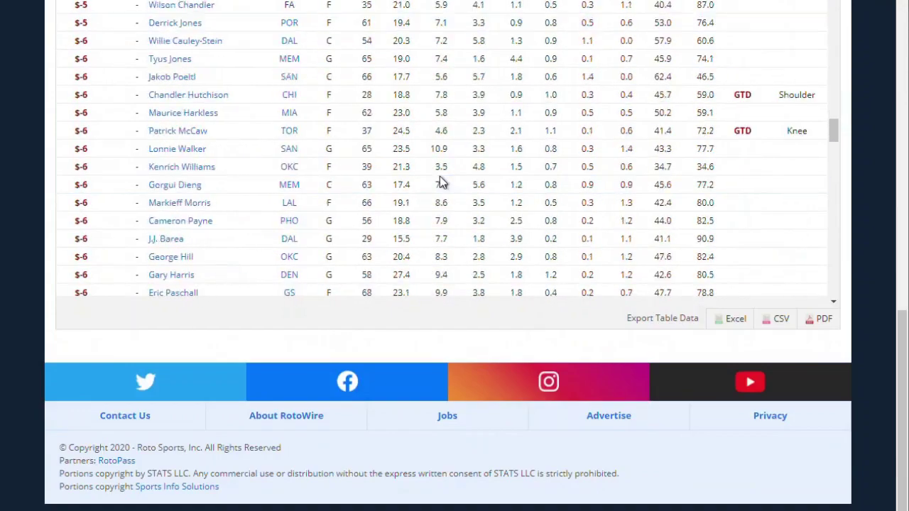
{"action": "left_click_drag", "start_coordinate": [905, 372], "coordinate": [901, 287]}
{"action": "left_click_drag", "start_coordinate": [839, 362], "coordinate": [842, 284]}
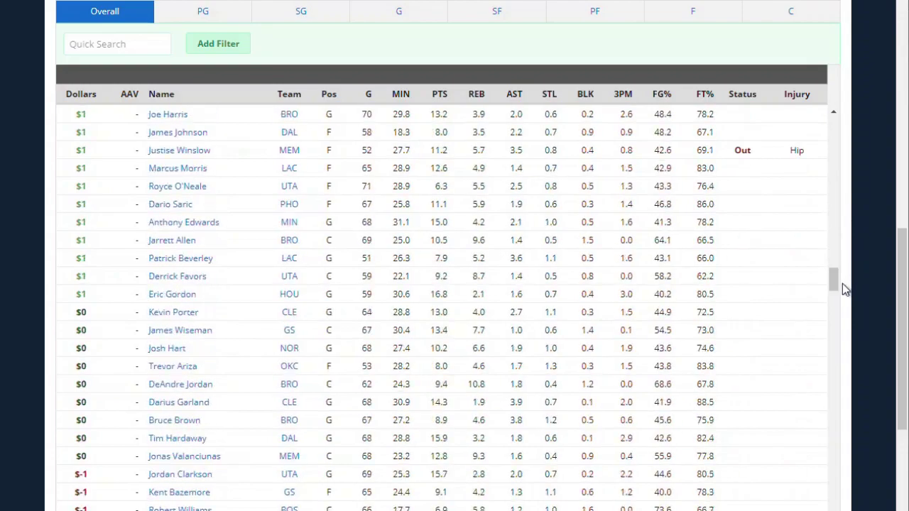
{"action": "scroll", "coordinate": [264, 299], "scroll_direction": "down", "scroll_amount": 3}
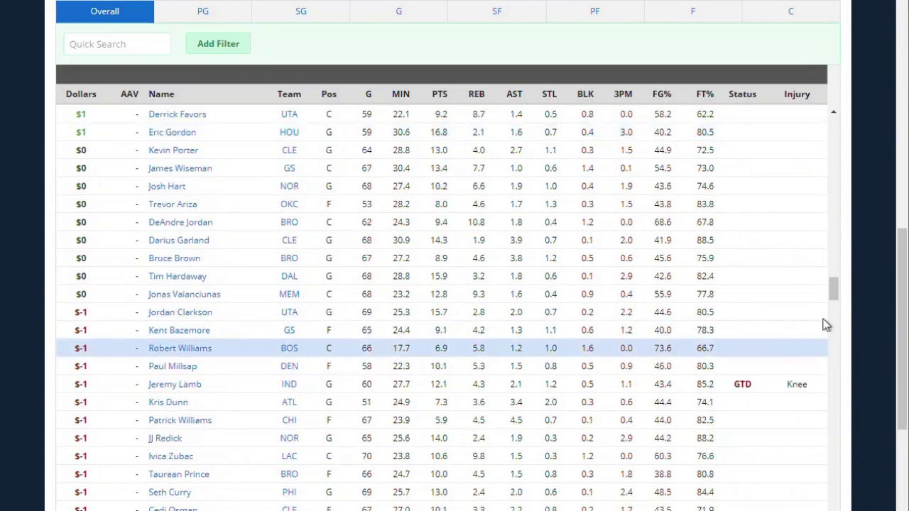
{"action": "left_click_drag", "start_coordinate": [834, 294], "coordinate": [841, 110]}
{"action": "left_click_drag", "start_coordinate": [900, 302], "coordinate": [895, 115]}
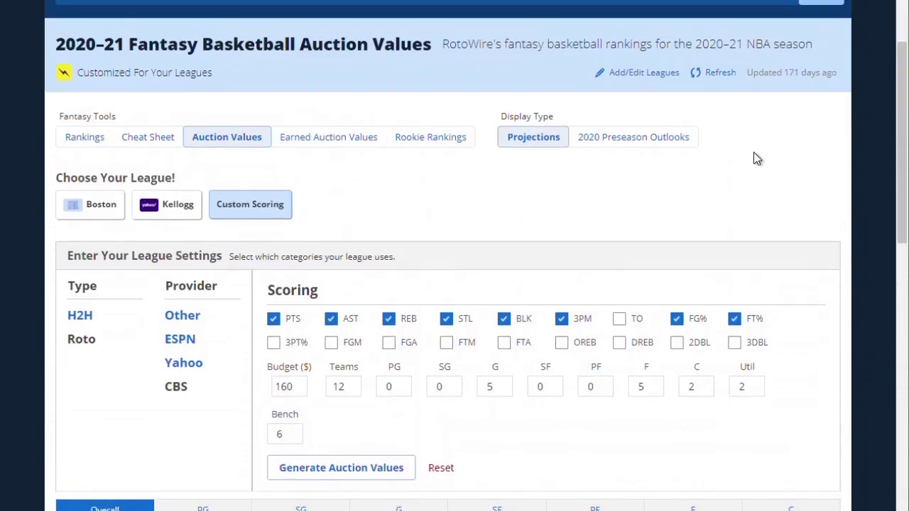